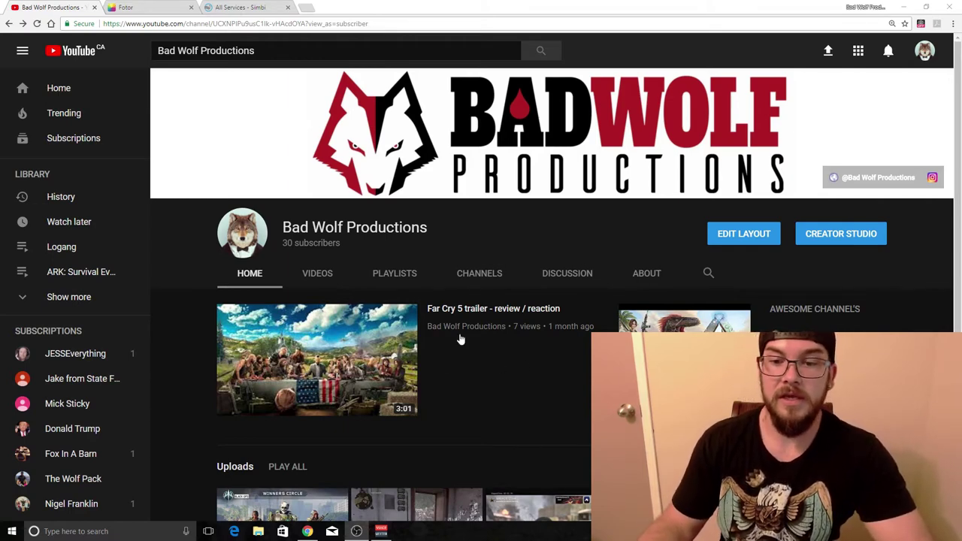
Step: From the banner's camera icon, open YouTube's help article on creating channel art
scroll(455, 364, down, 2)
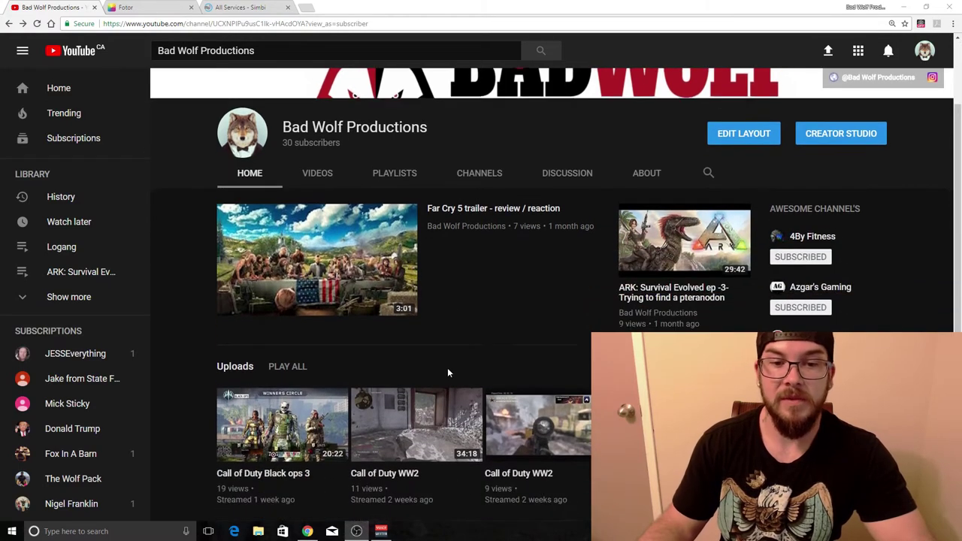
scroll(464, 373, down, 2)
scroll(463, 372, up, 4)
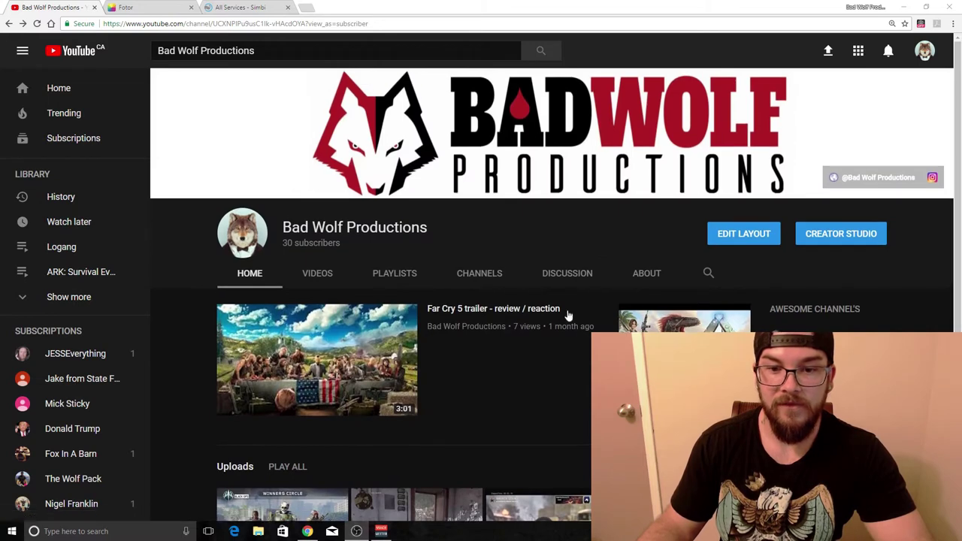
scroll(476, 387, down, 2)
scroll(477, 390, down, 2)
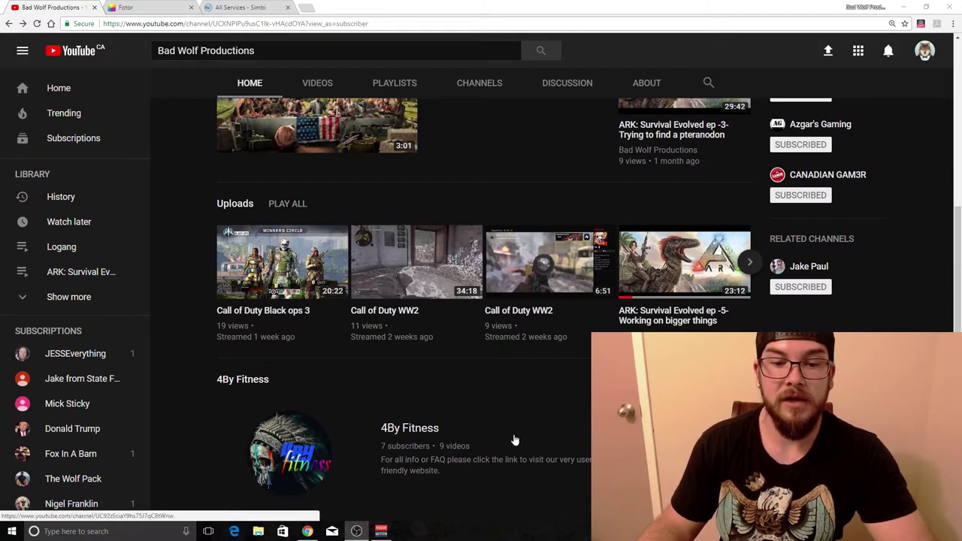
scroll(452, 435, up, 4)
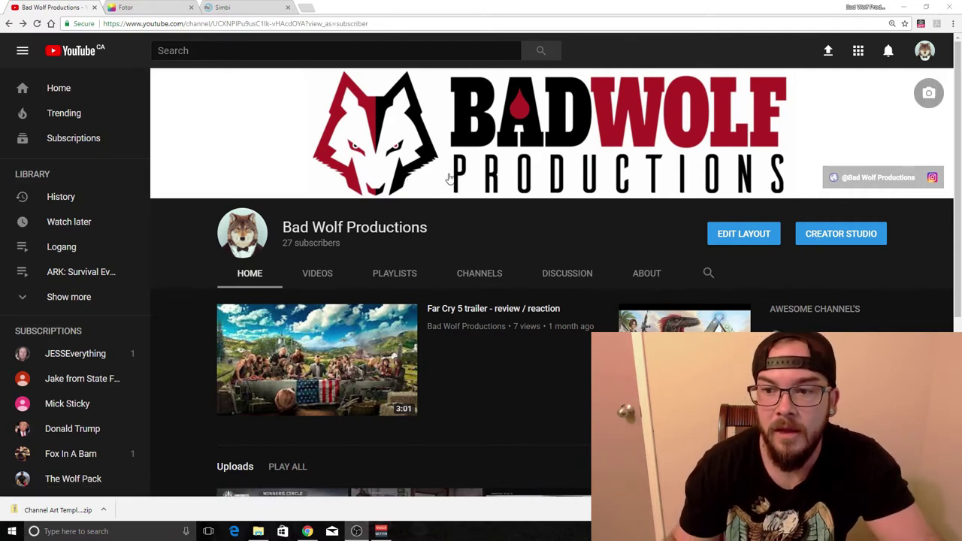
click(932, 102)
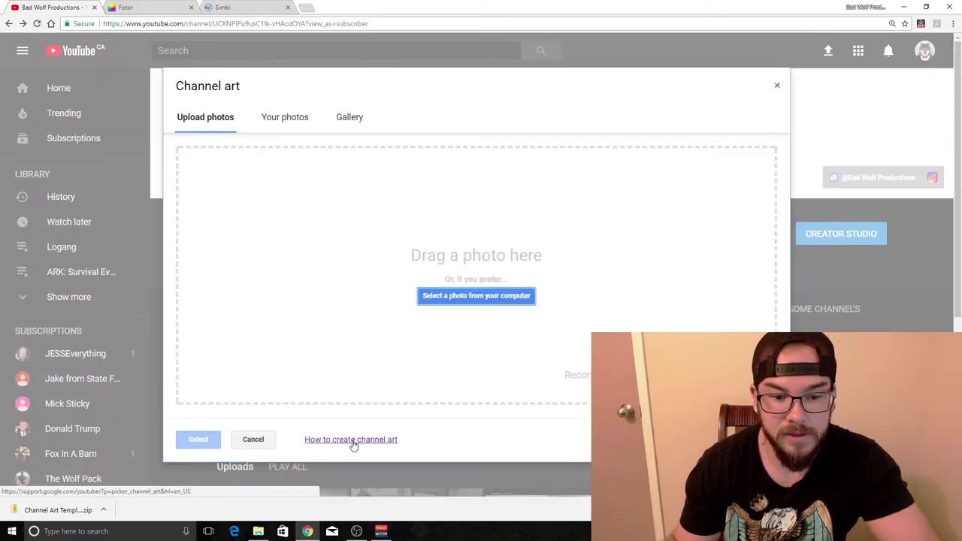
click(350, 442)
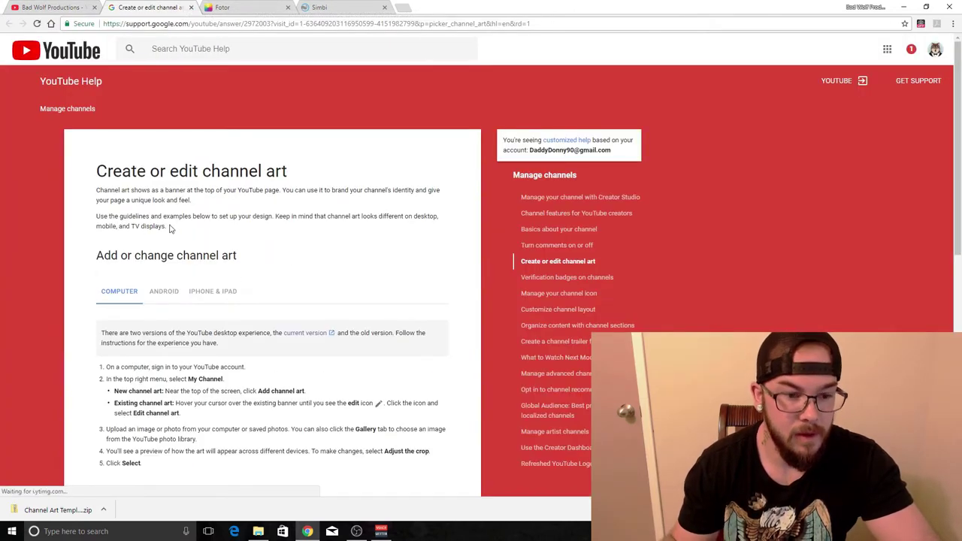
Step: Scroll the article to the image size guidelines: 2560 x 1440 px, 4MB maximum
scroll(167, 228, down, 2)
scroll(293, 278, down, 2)
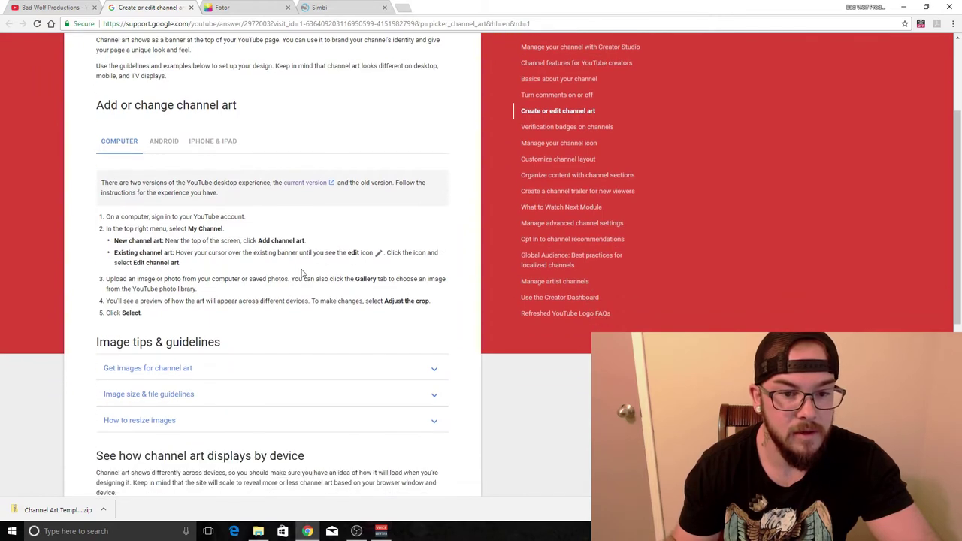
scroll(275, 294, down, 1)
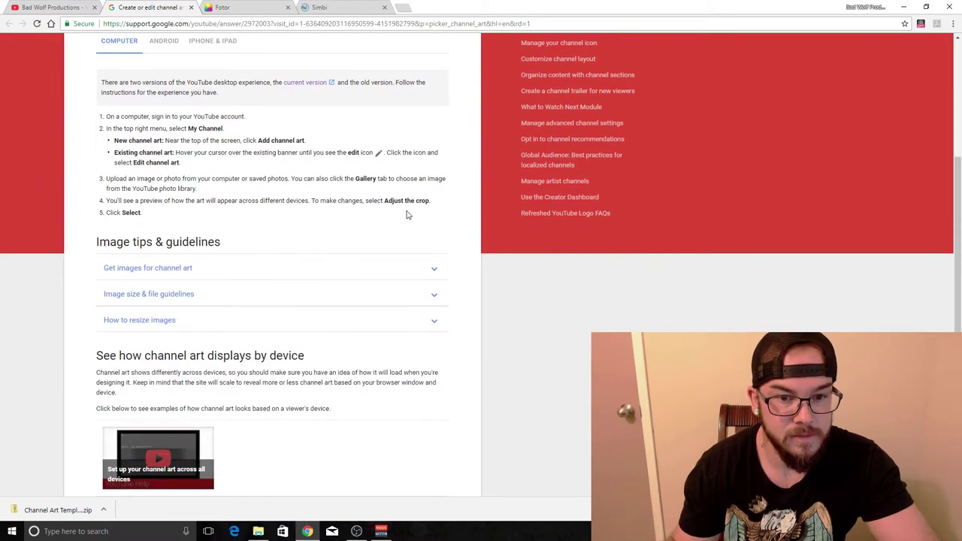
scroll(276, 236, down, 1)
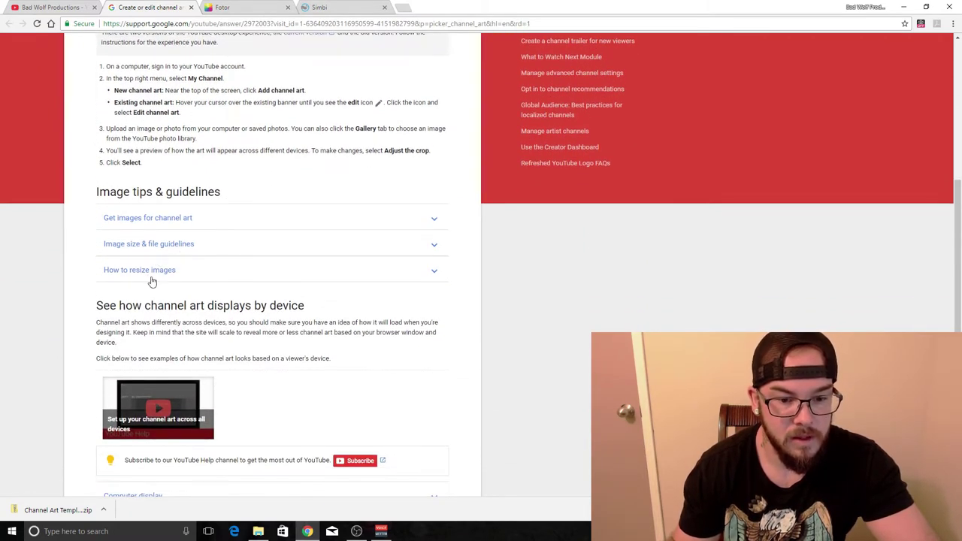
scroll(151, 281, down, 4)
scroll(150, 307, up, 3)
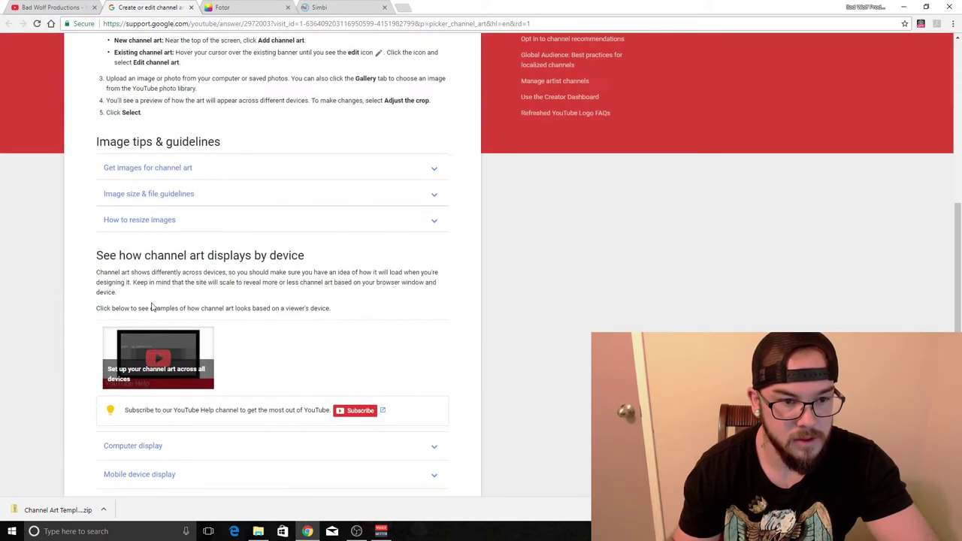
scroll(152, 307, up, 1)
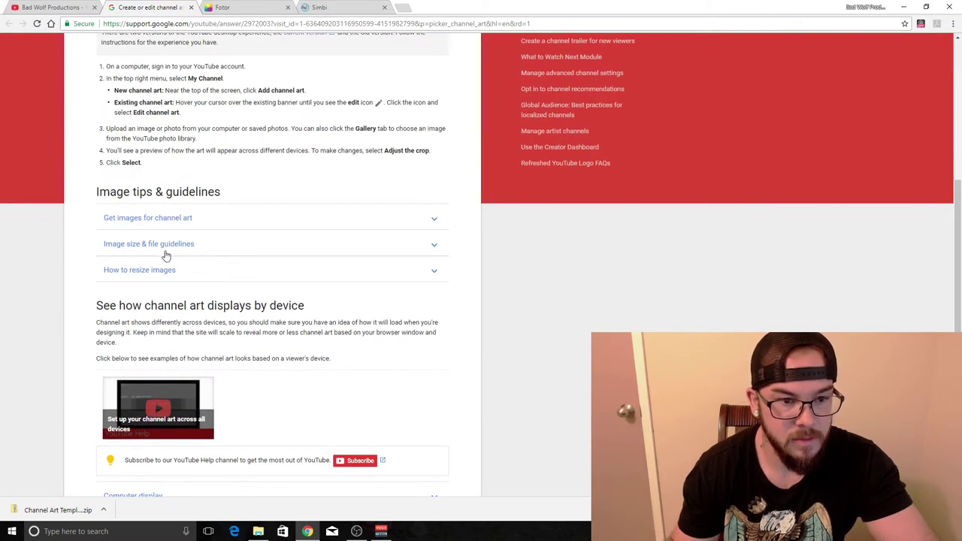
click(167, 245)
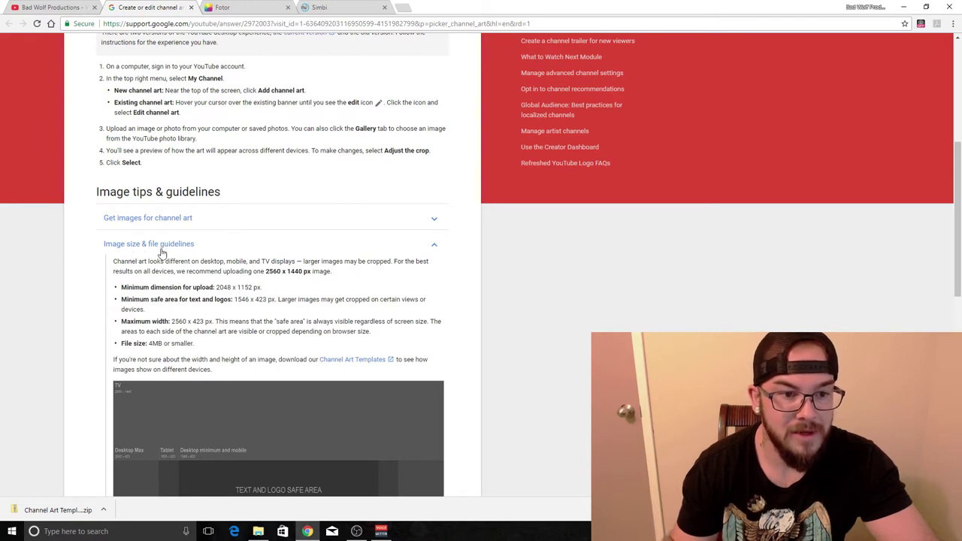
Step: Download the channel art templates, close the help article and upload window, and return to Fotor
click(352, 360)
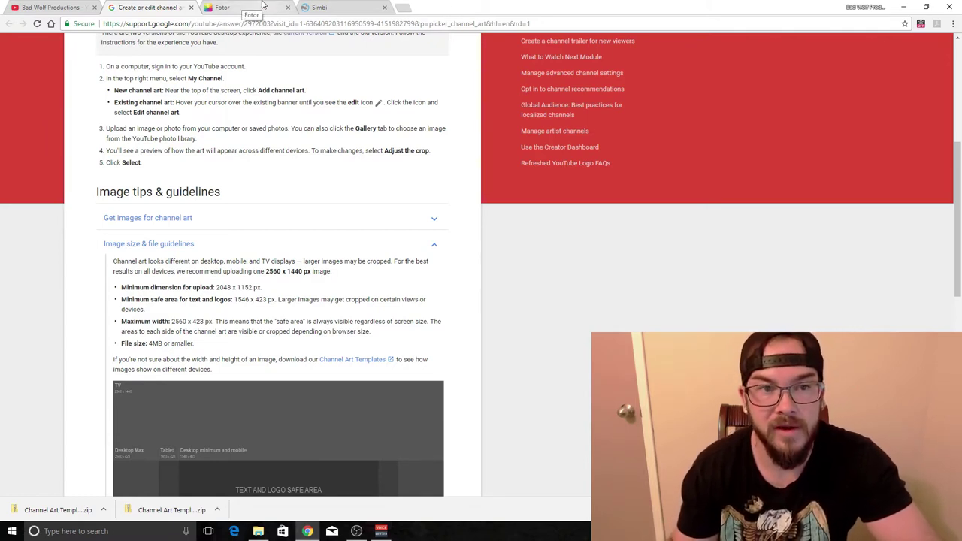
click(191, 7)
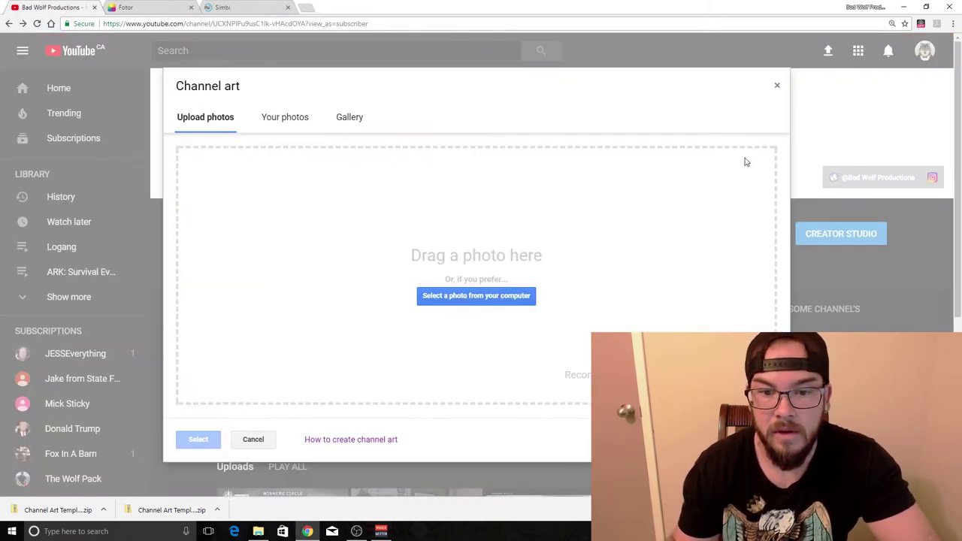
click(778, 85)
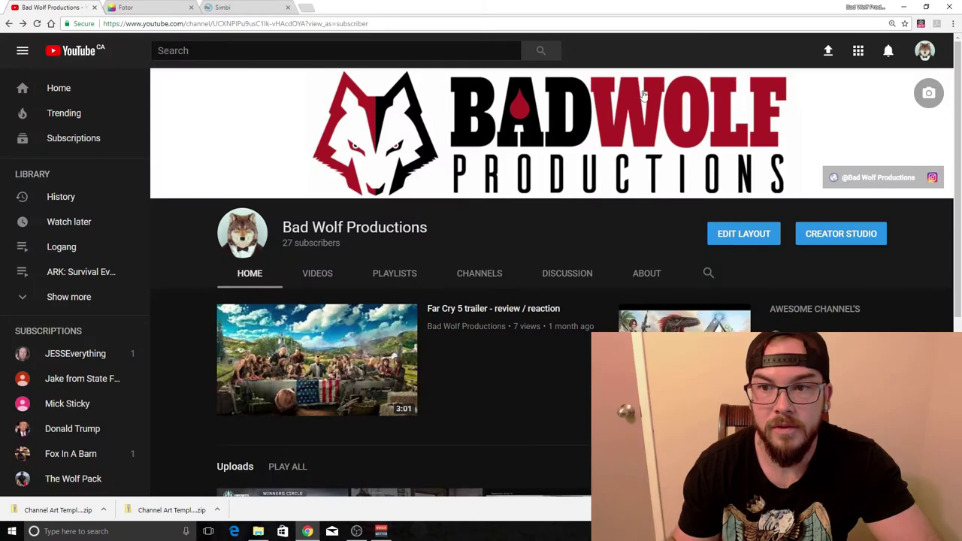
click(157, 6)
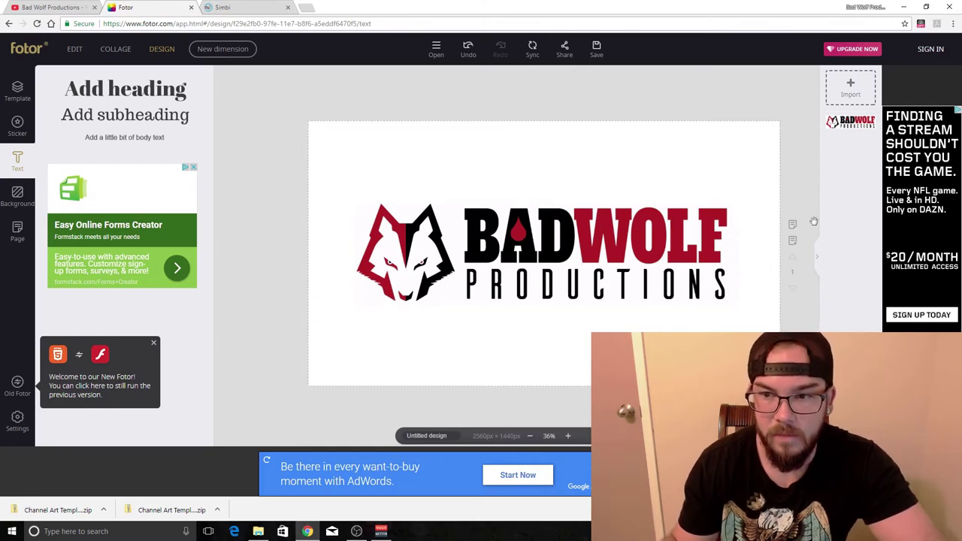
Step: Cancel an image import and nudge the Bad Wolf logo slightly down-right
click(833, 101)
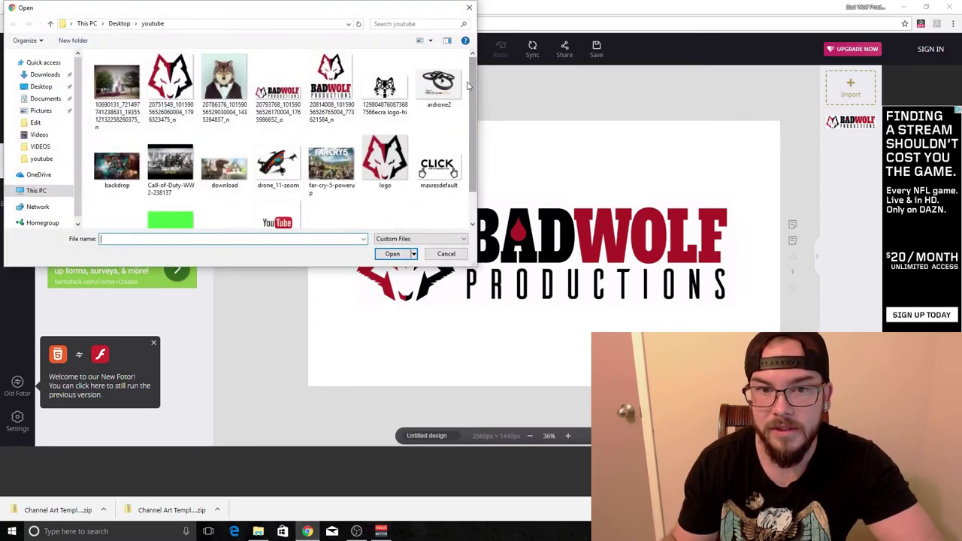
click(471, 8)
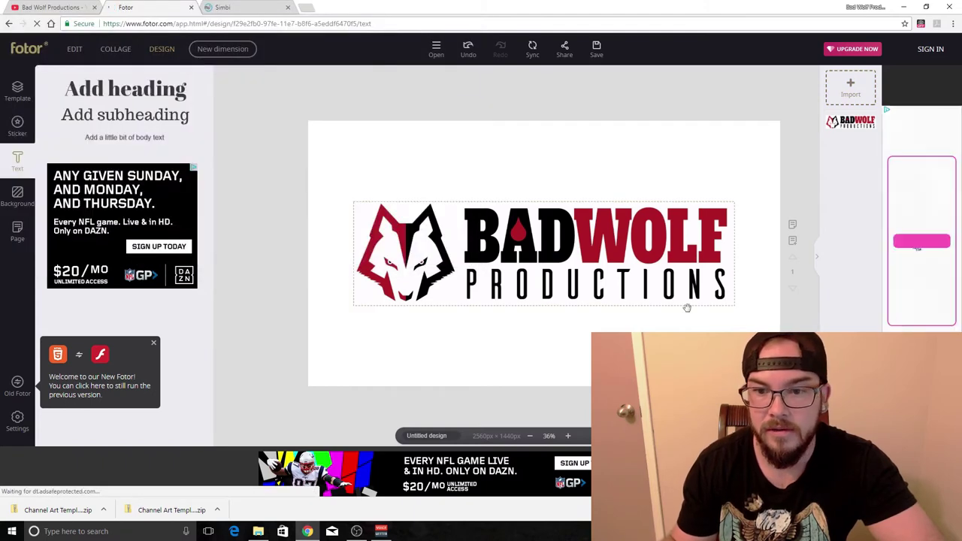
mouse_move(584, 229)
mouse_down()
mouse_move(589, 258)
mouse_move(583, 232)
mouse_up()
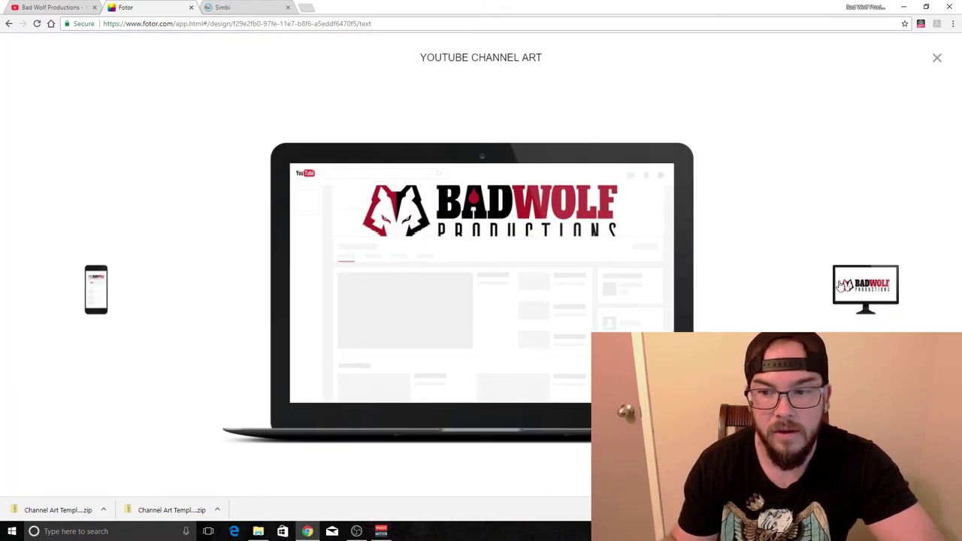
Step: Compare the channel art preview on desktop, laptop and phone, then close the preview
click(881, 297)
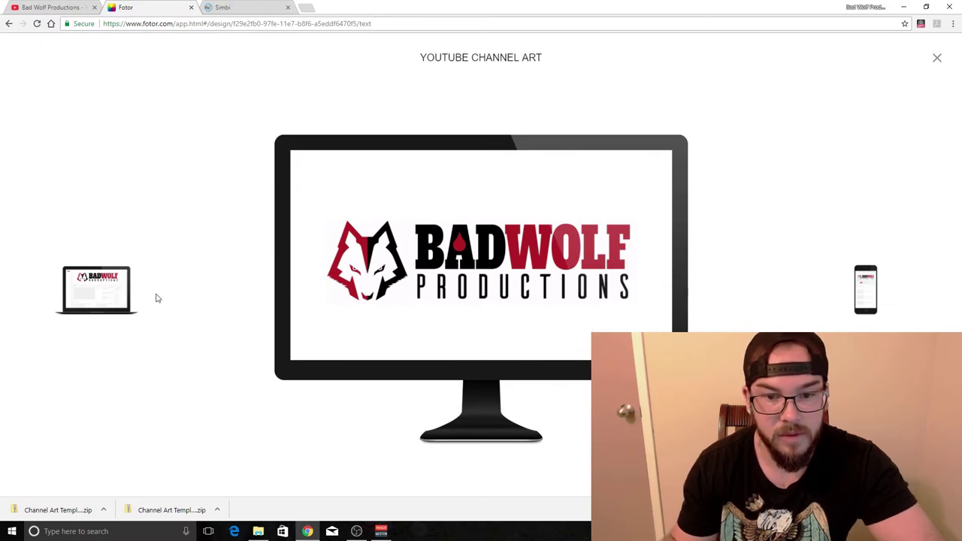
click(76, 300)
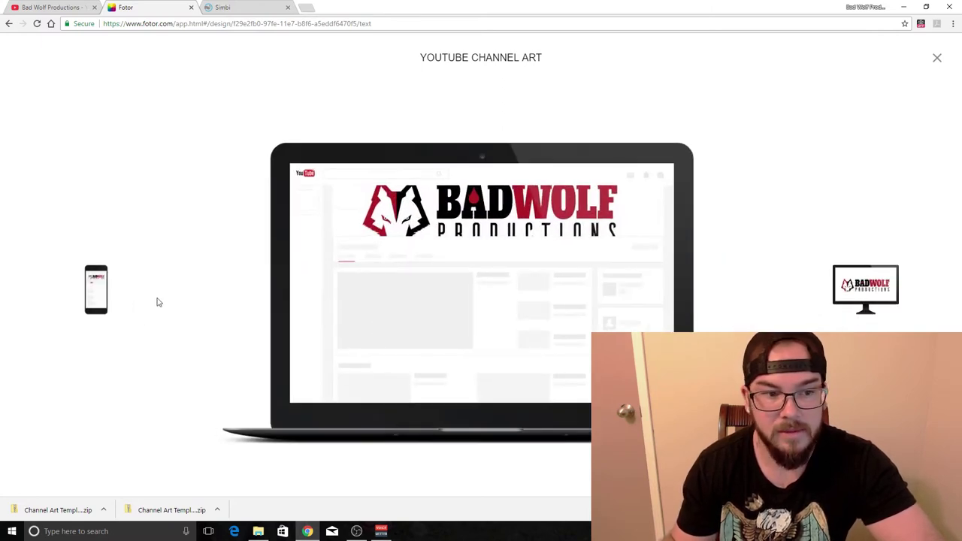
click(93, 302)
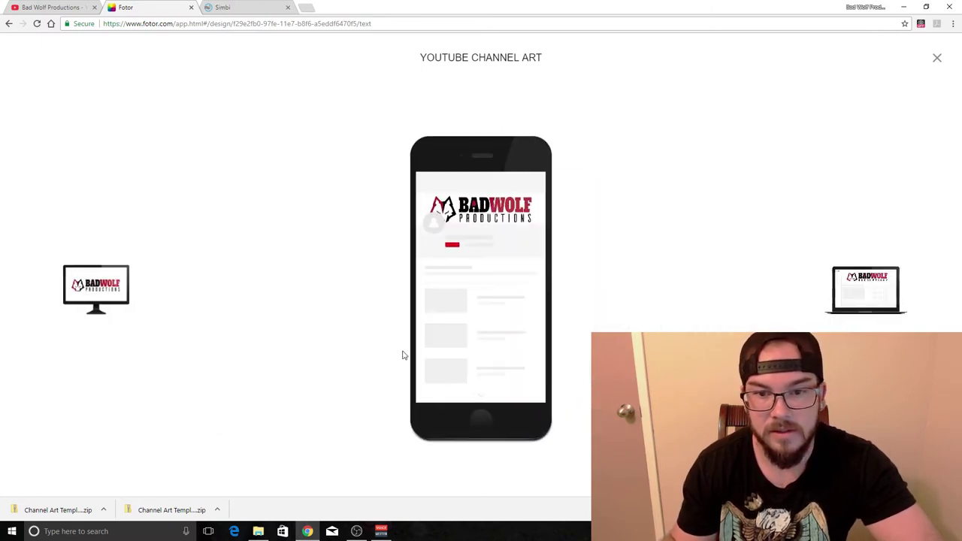
click(857, 290)
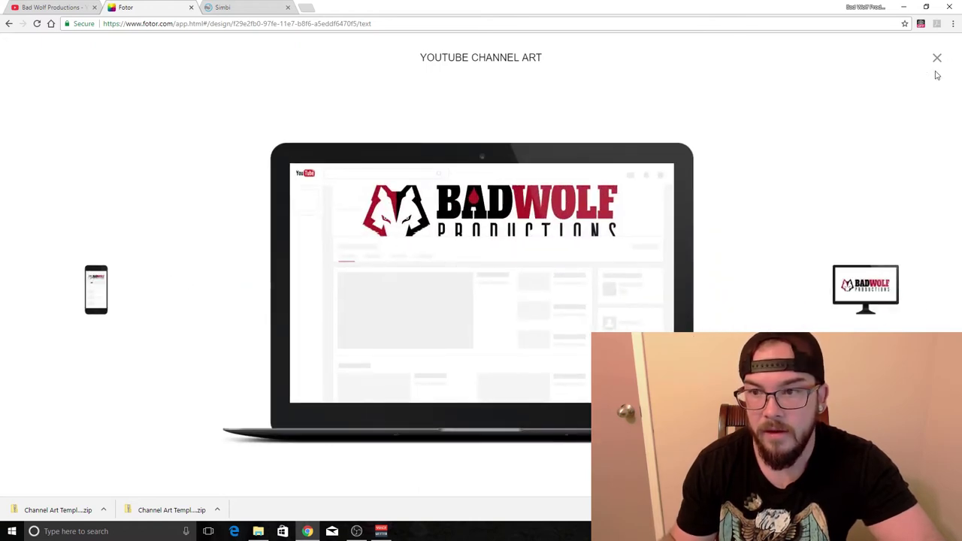
click(938, 60)
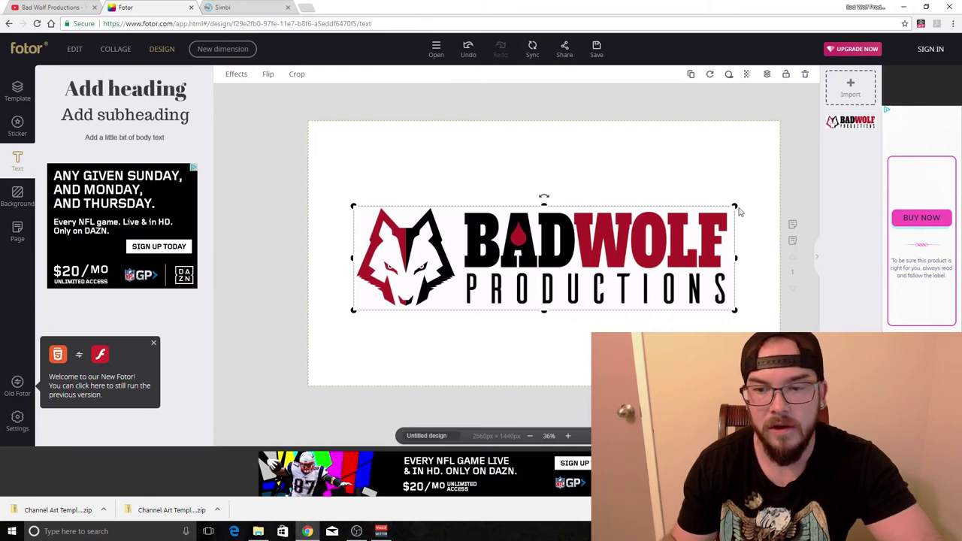
Step: Shrink the Bad Wolf logo slightly, re-centre it, close the preview and deselect it
drag(735, 205, 710, 214)
drag(658, 271, 644, 267)
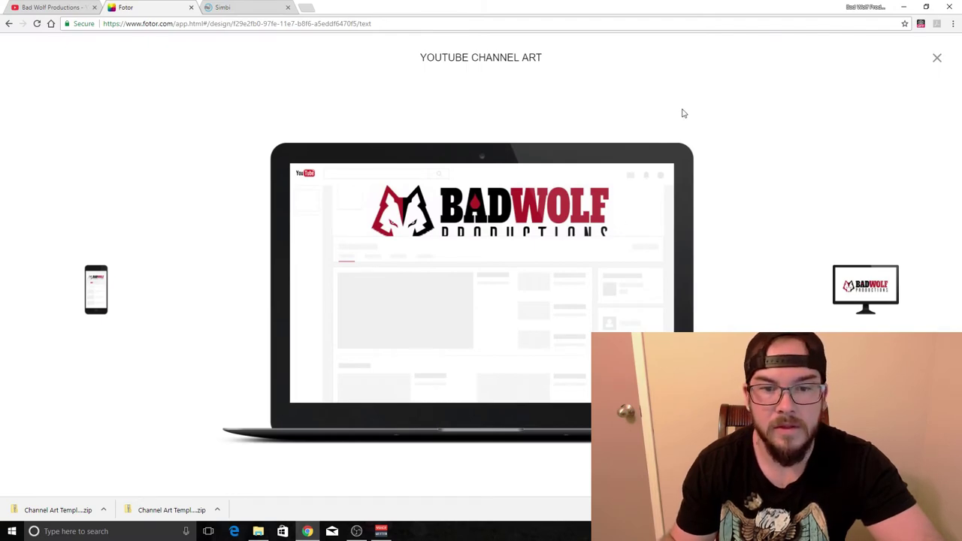
click(939, 59)
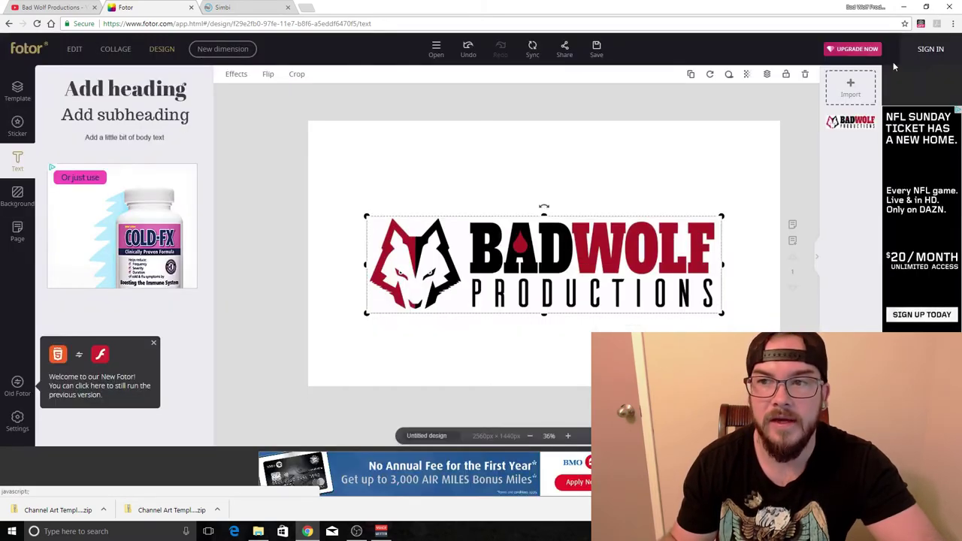
click(596, 166)
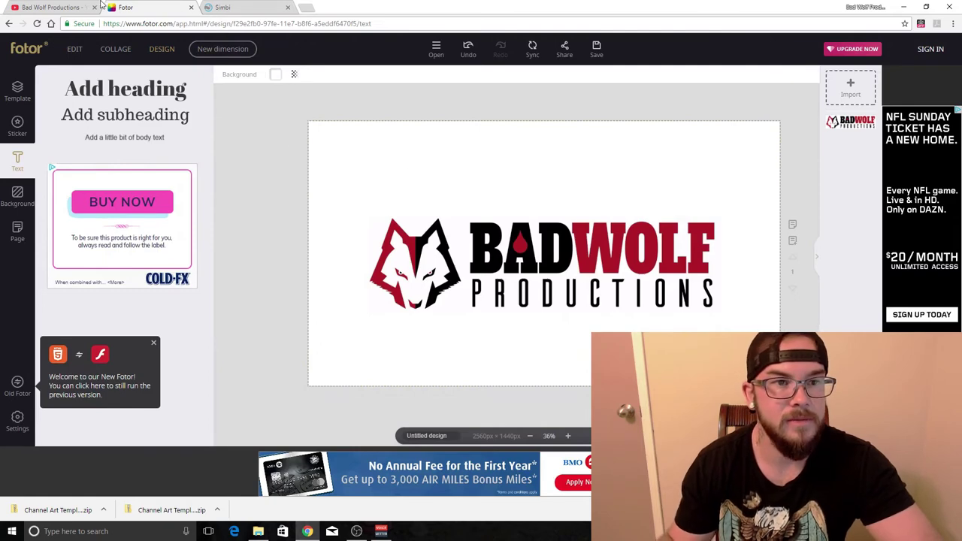
click(51, 6)
Step: Open YouTube's channel art window, check Fotor's download options without saving, then go back
click(930, 93)
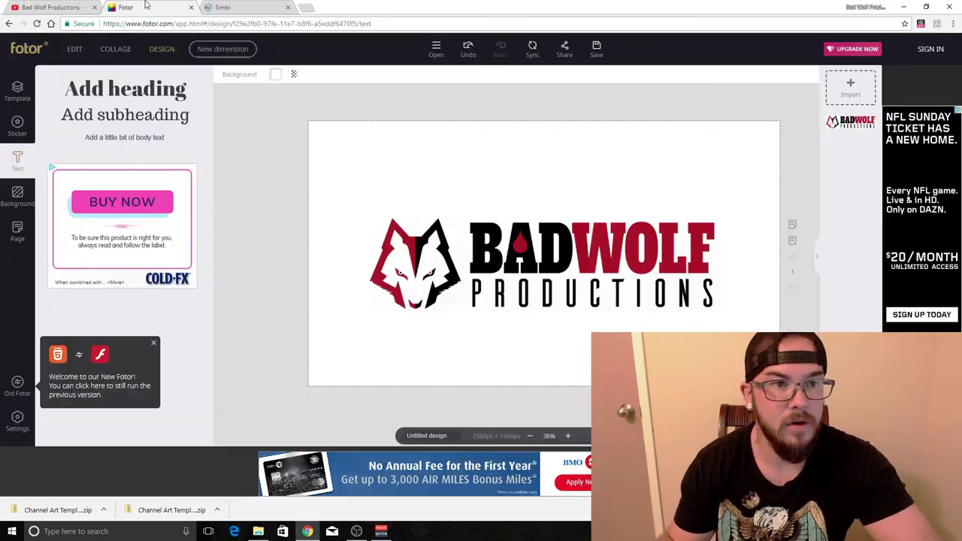
click(147, 7)
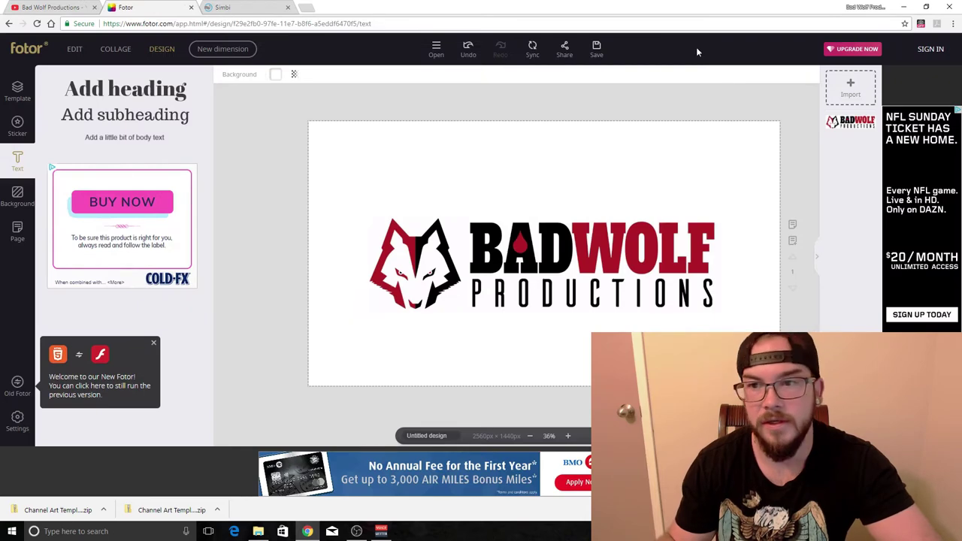
click(597, 49)
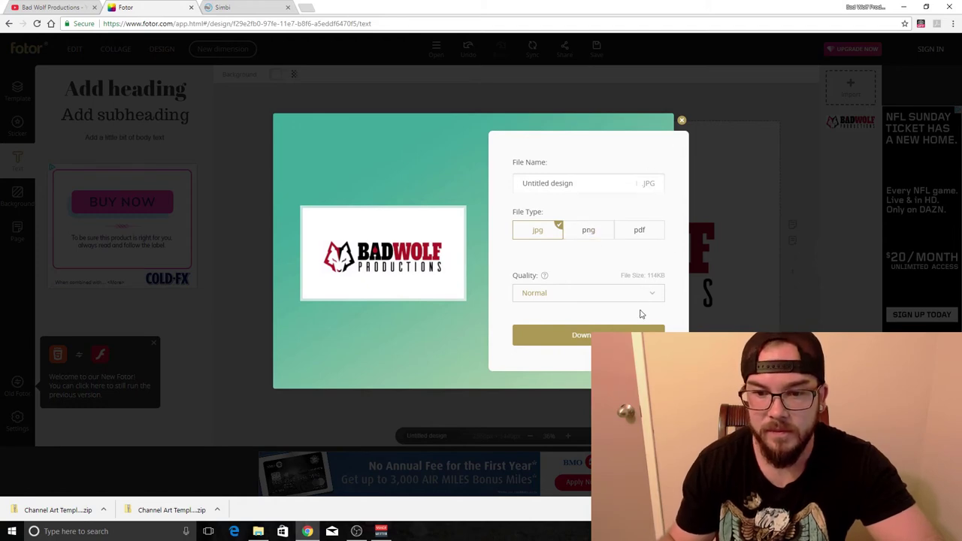
click(681, 121)
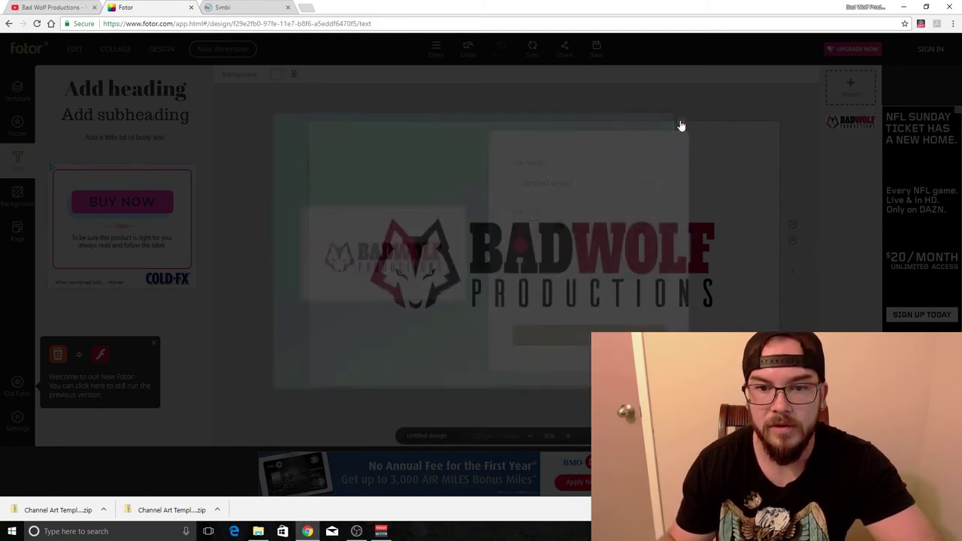
click(48, 6)
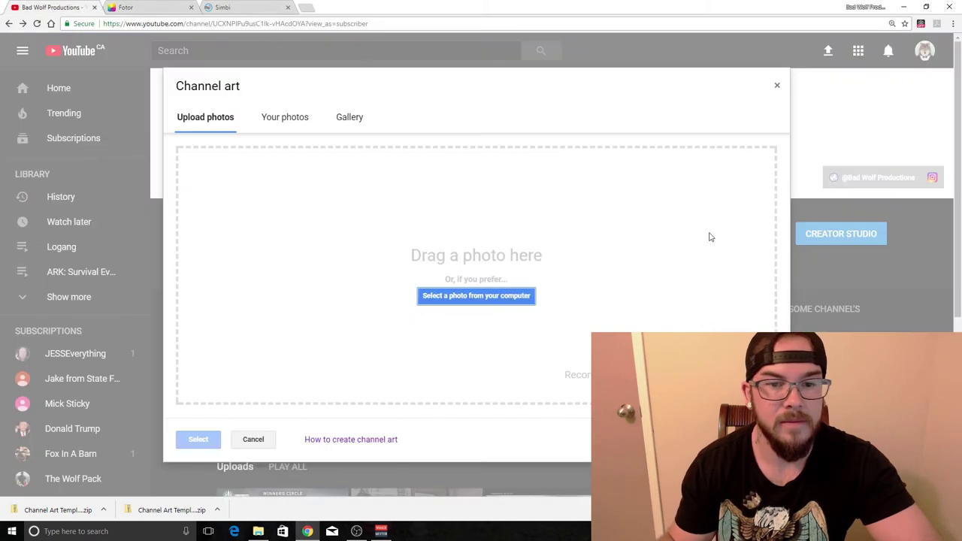
Step: Start choosing a photo from the computer, then close the Channel art window
click(508, 302)
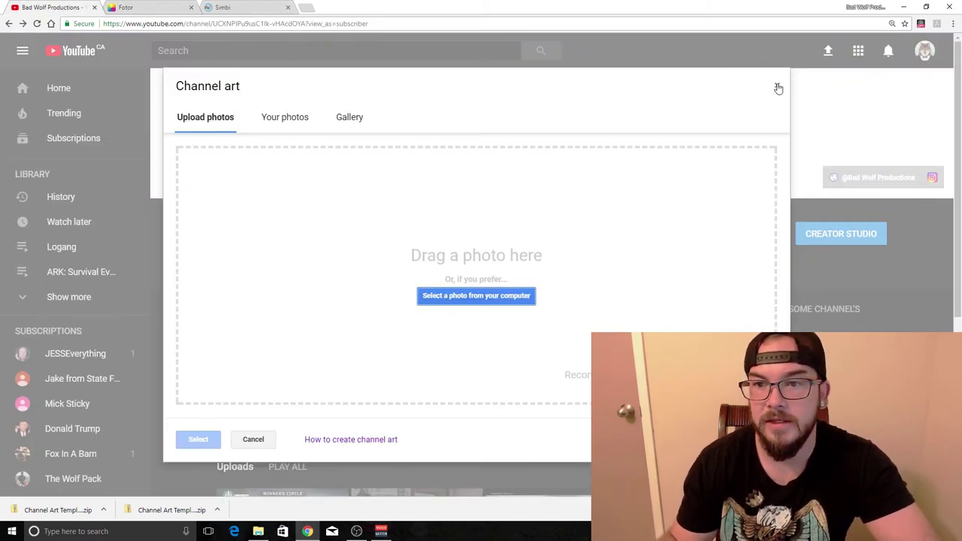
click(777, 86)
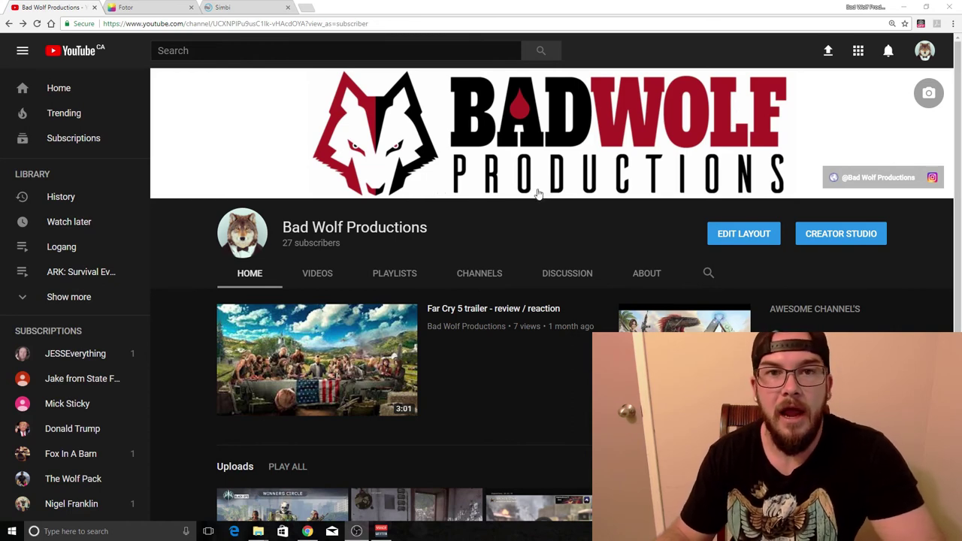
Step: Search the Simbi marketplace for 'youtube channelart' services
click(228, 7)
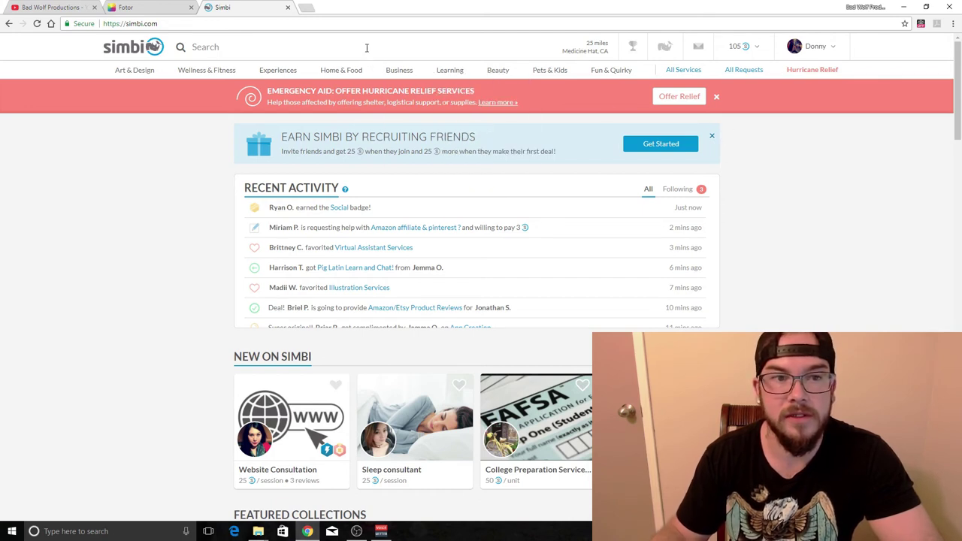
mouse_move(124, 73)
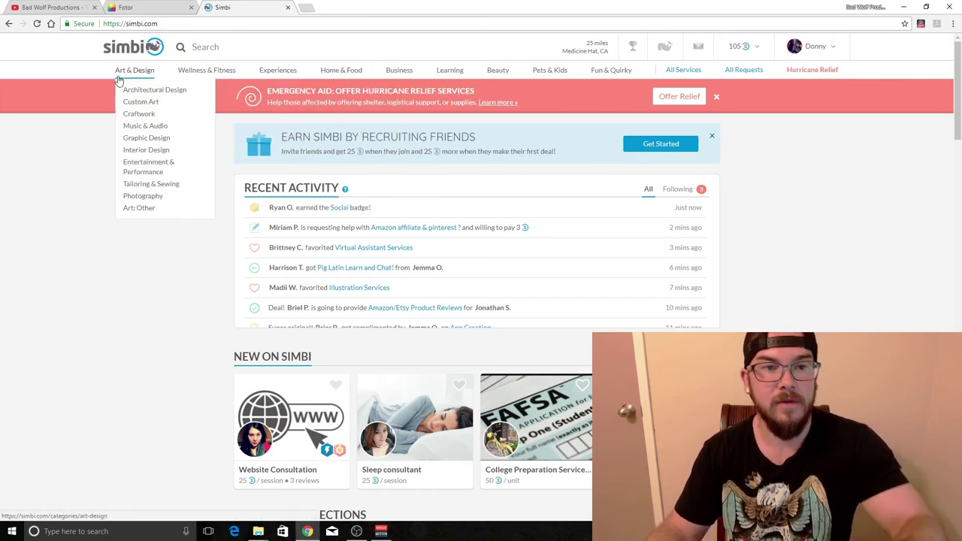
text(gr)
key(BackSpace)
key(BackSpace)
text(youtube channelart)
key(Return)
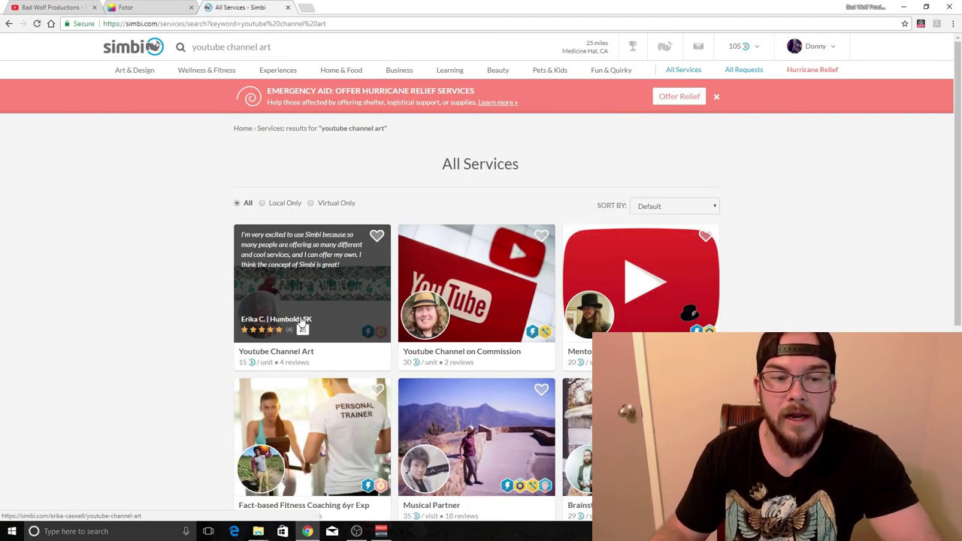
Step: Browse the channel art service listings, then go back to Simbi's home page
scroll(292, 323, down, 1)
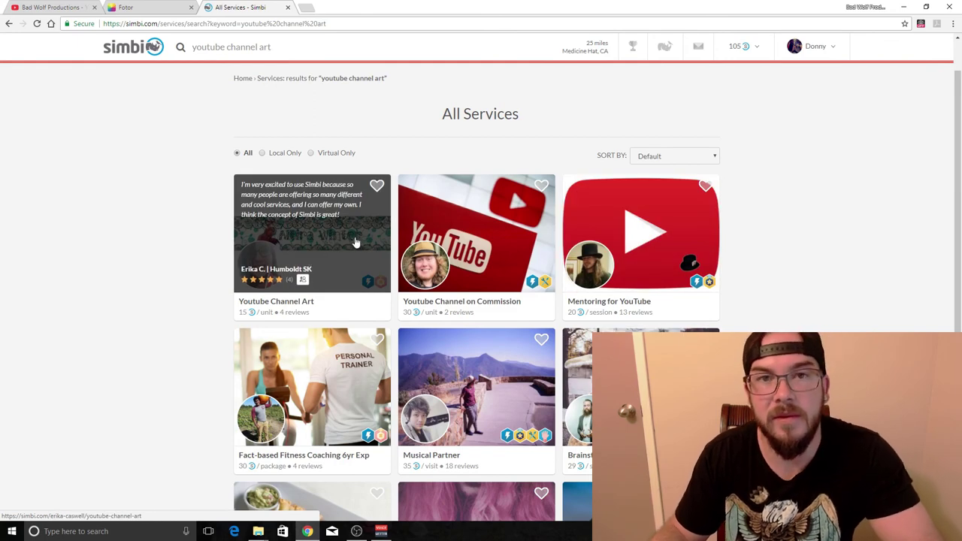
scroll(467, 300, down, 1)
scroll(468, 301, down, 2)
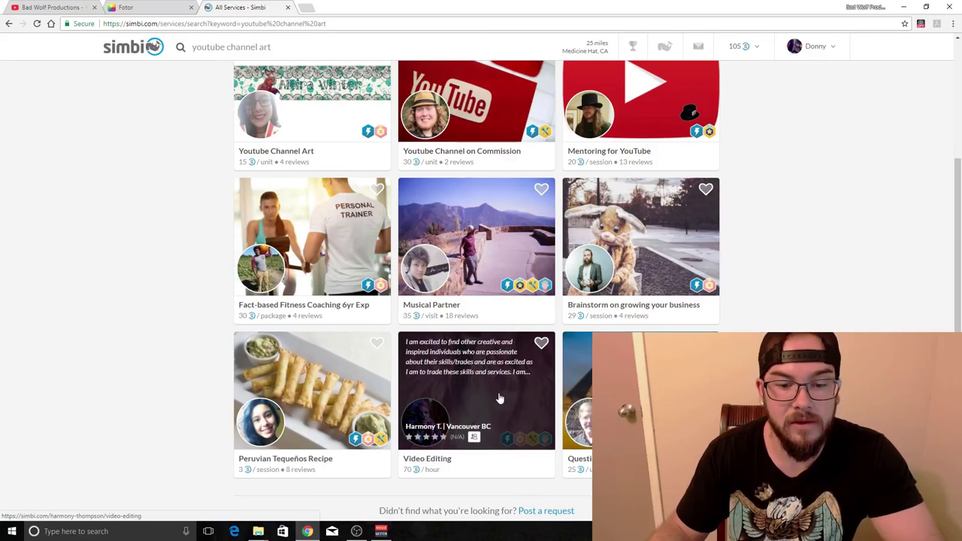
scroll(752, 274, up, 3)
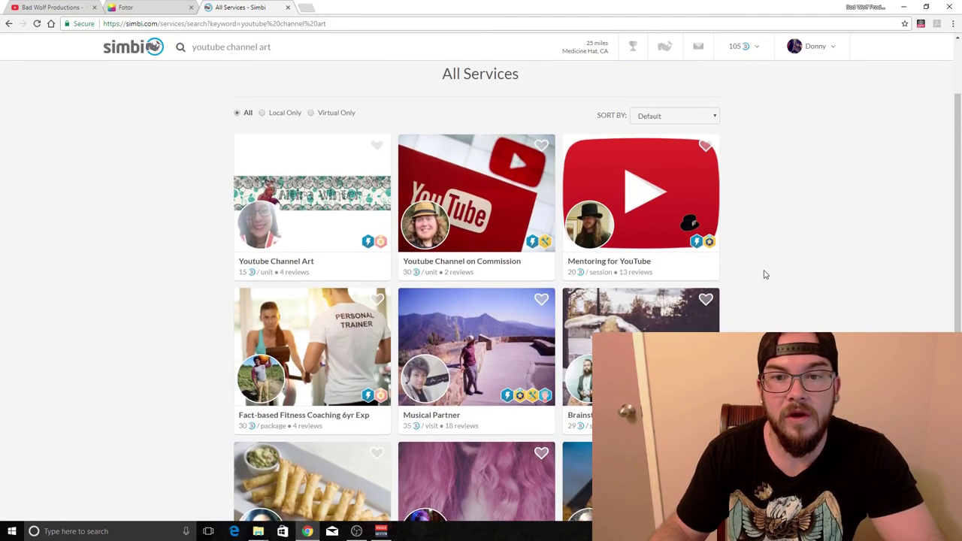
click(140, 52)
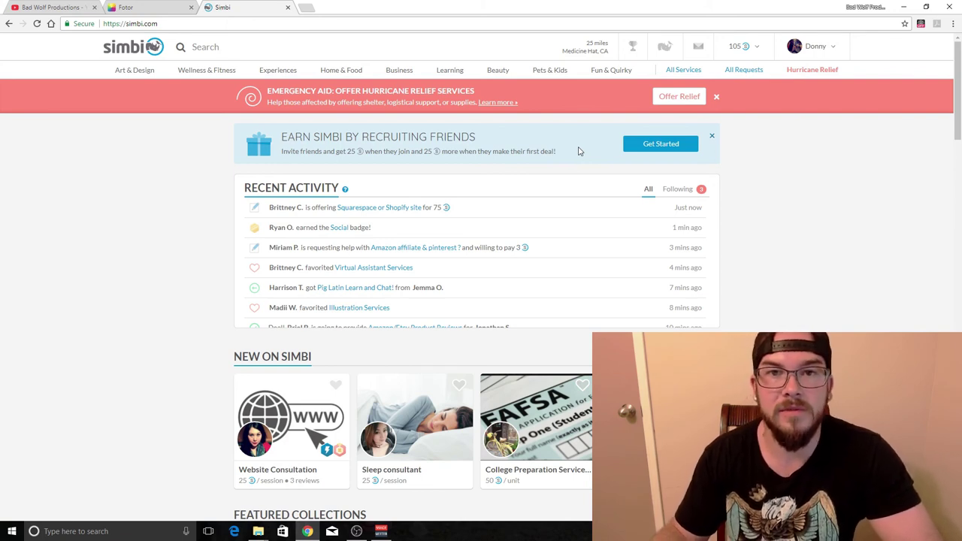
Step: Bring the Bad Wolf Productions YouTube channel tab back to the front
mouse_move(751, 48)
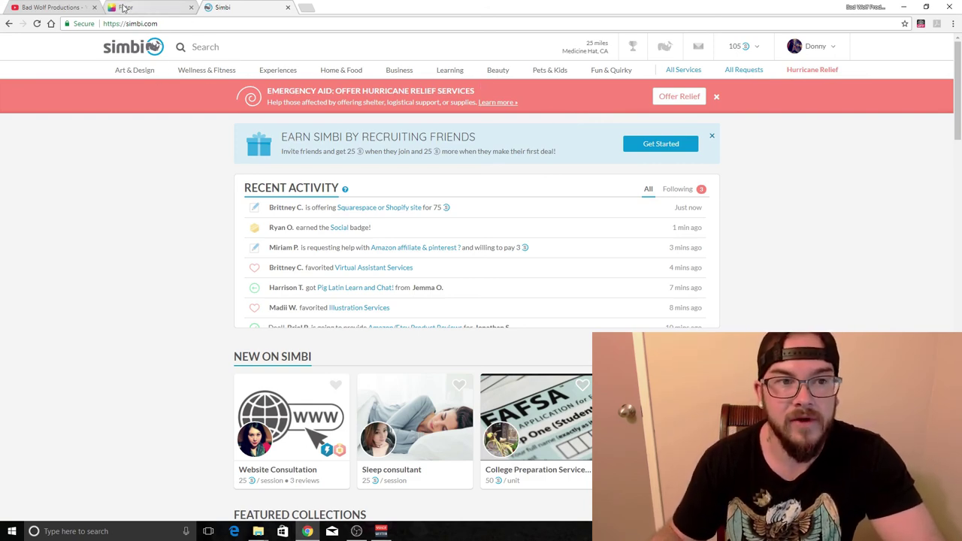
click(69, 8)
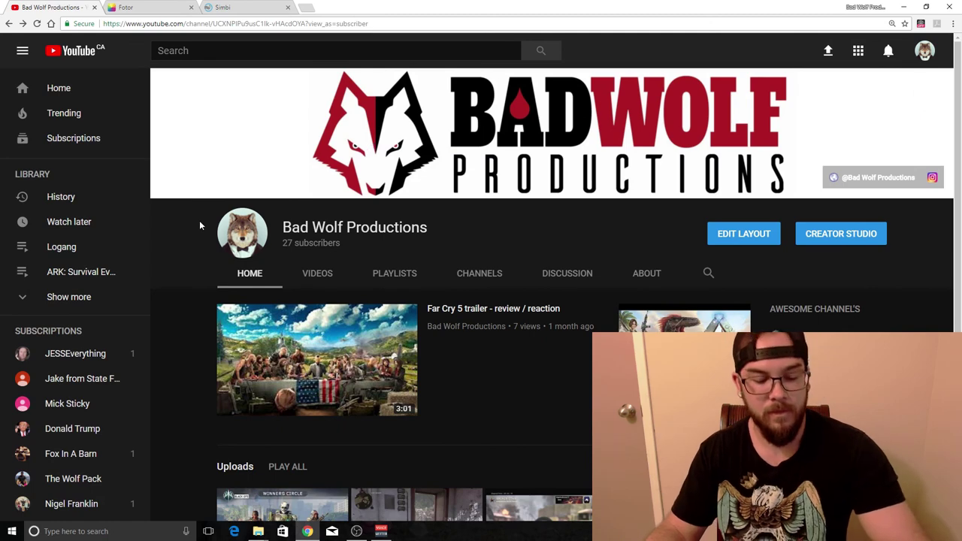